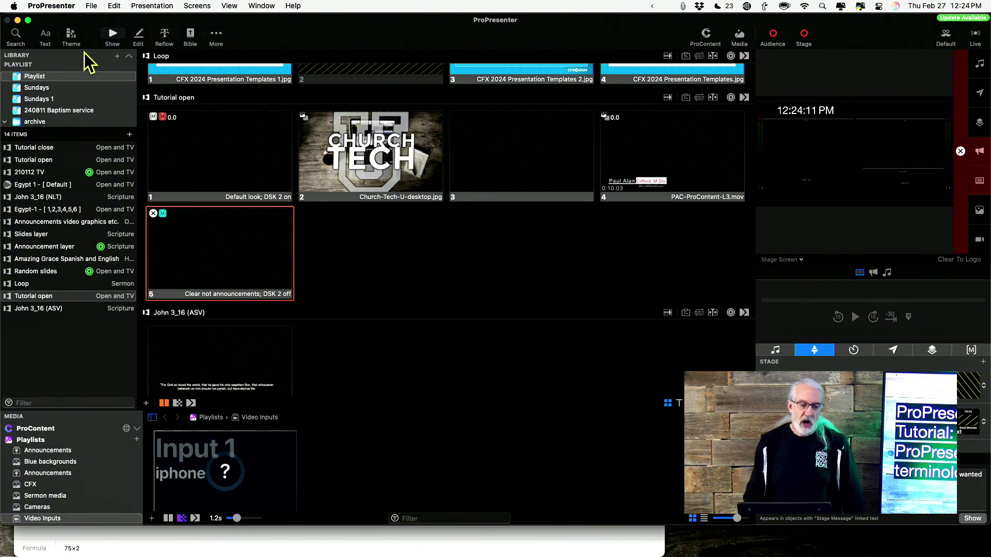
Step: Look through the libraries and playlists, and show the contents of the Scripture library
{"action": "scroll", "coordinate": [45, 84], "scroll_direction": "up", "scroll_amount": 1}
{"action": "scroll", "coordinate": [44, 83], "scroll_direction": "up", "scroll_amount": 2}
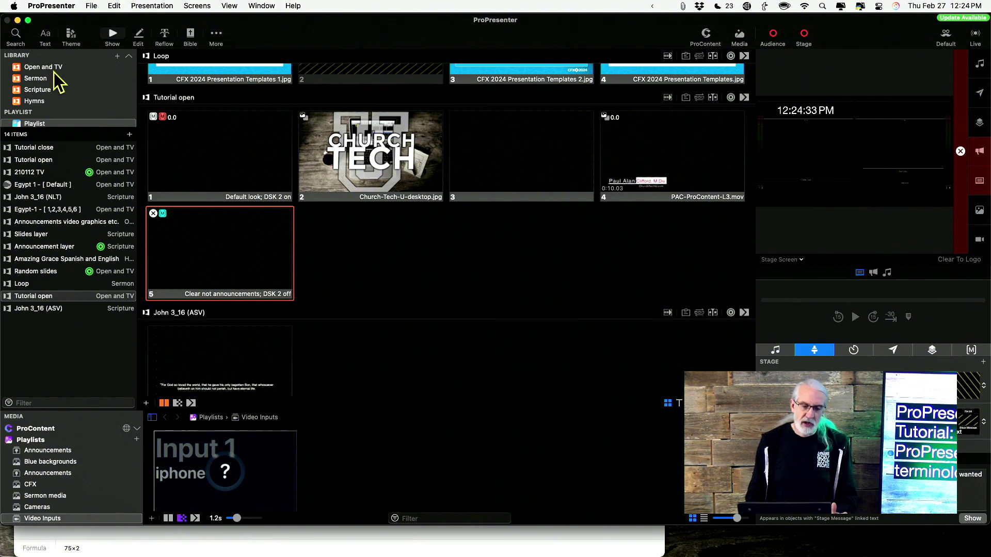
{"action": "scroll", "coordinate": [50, 101], "scroll_direction": "down", "scroll_amount": 5}
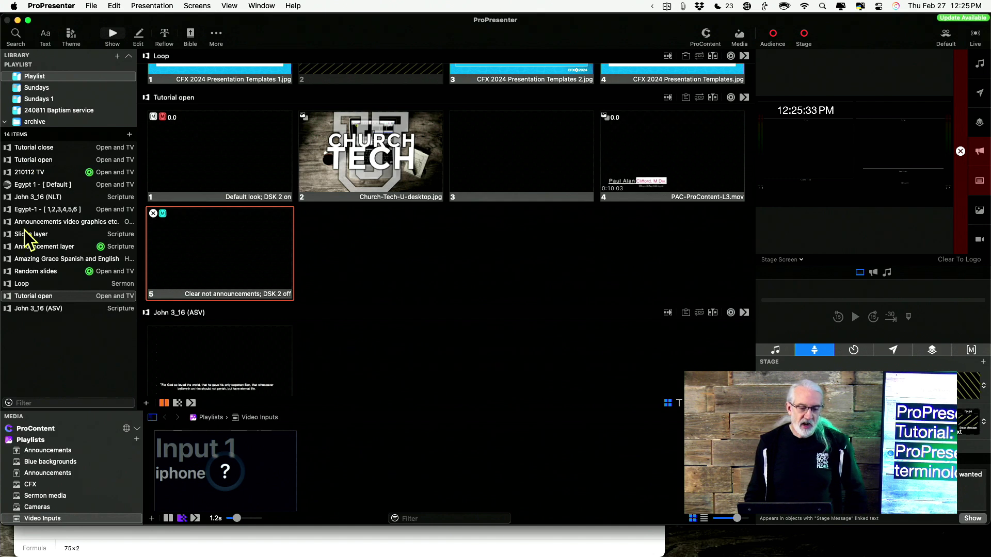
{"action": "left_click", "coordinate": [39, 78]}
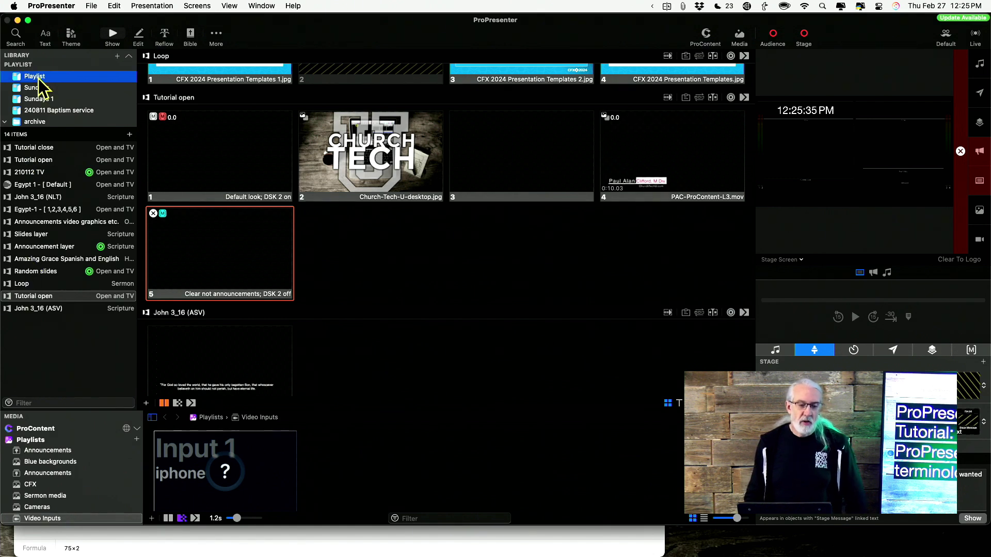
{"action": "scroll", "coordinate": [39, 88], "scroll_direction": "up", "scroll_amount": 3}
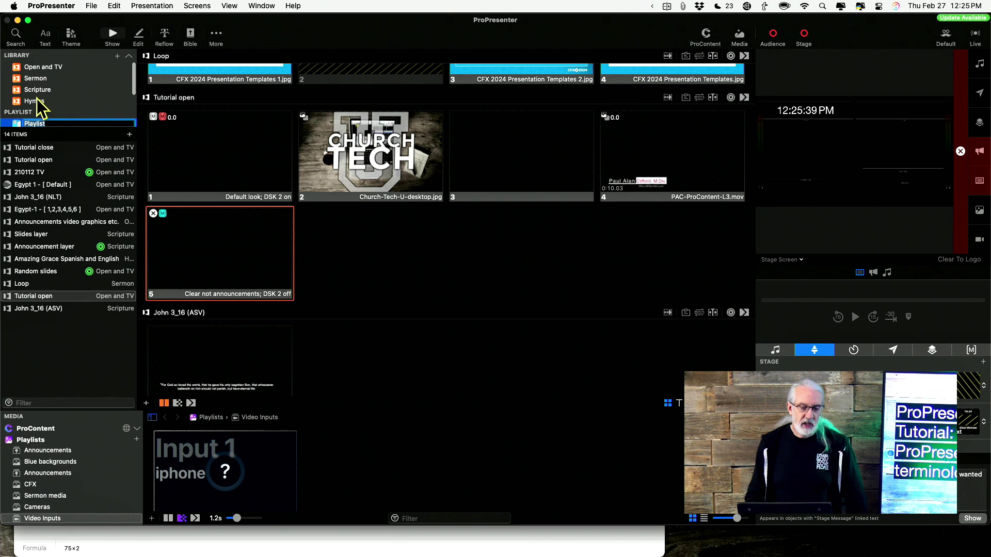
{"action": "left_click", "coordinate": [37, 100]}
{"action": "left_click", "coordinate": [37, 92]}
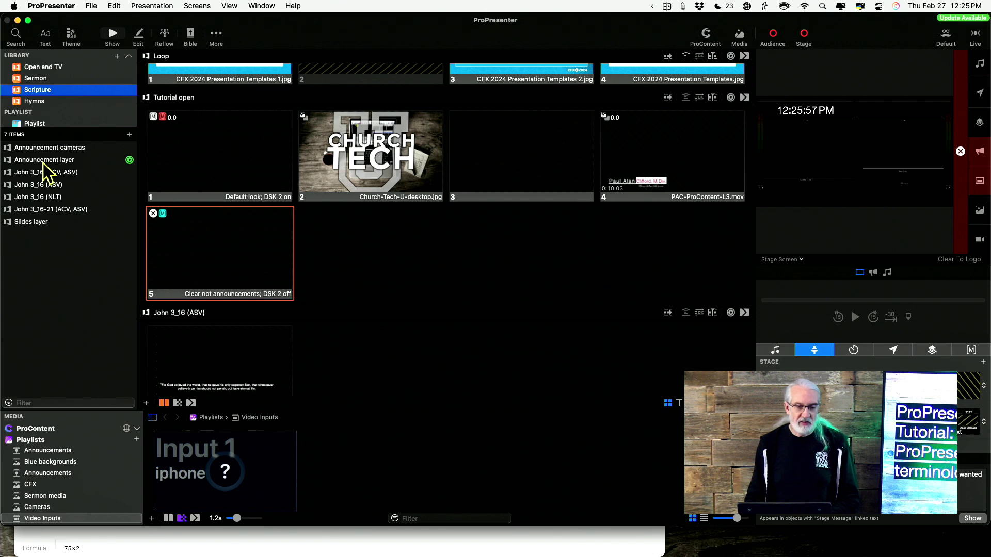
Step: Show the items of the Sundays playlist
{"action": "scroll", "coordinate": [31, 91], "scroll_direction": "down", "scroll_amount": 2}
{"action": "scroll", "coordinate": [30, 90], "scroll_direction": "down", "scroll_amount": 5}
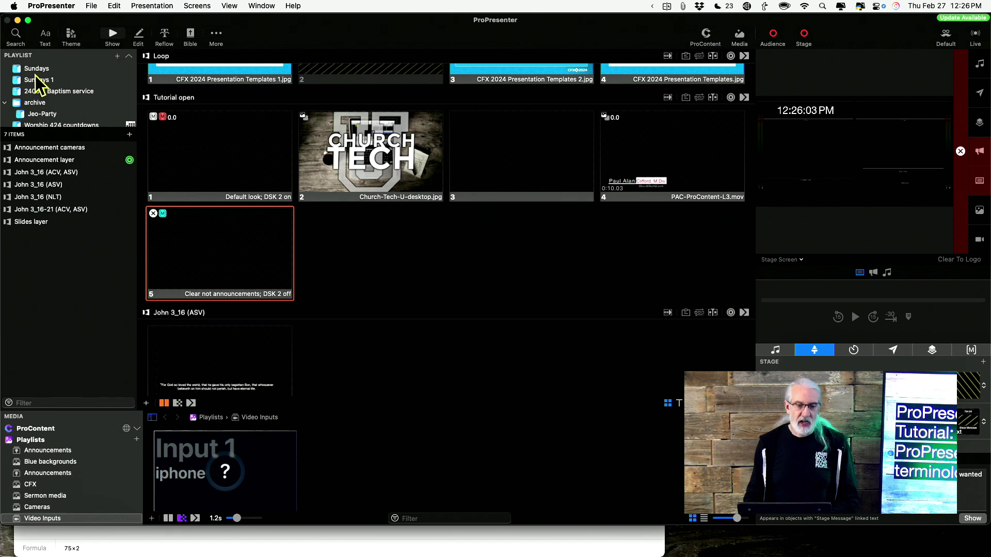
{"action": "left_click", "coordinate": [36, 70]}
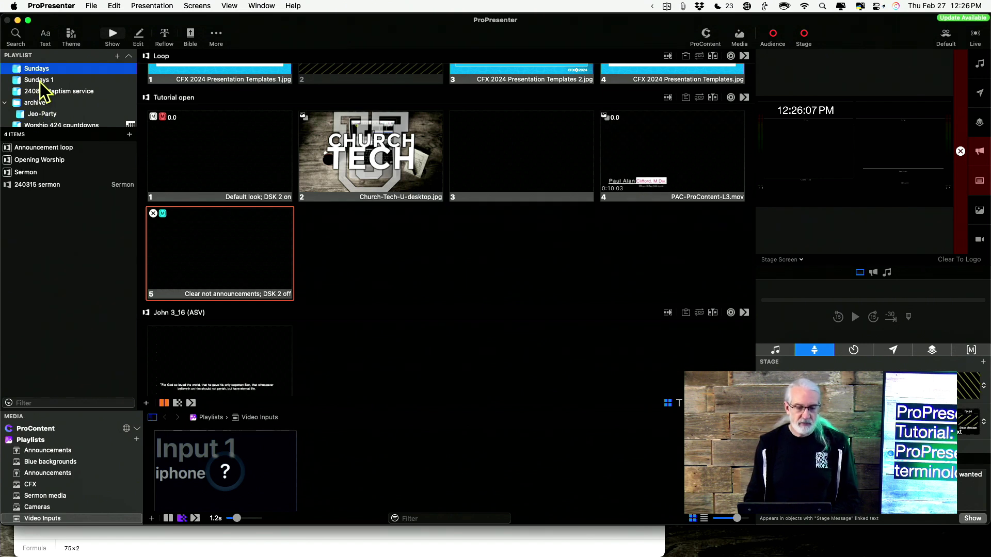
Step: View the Slides layer, Announcement layer and Amazing Grace Spanish and English presentations in the playlist named Playlist
{"action": "scroll", "coordinate": [44, 101], "scroll_direction": "up", "scroll_amount": 3}
{"action": "left_click", "coordinate": [40, 92]}
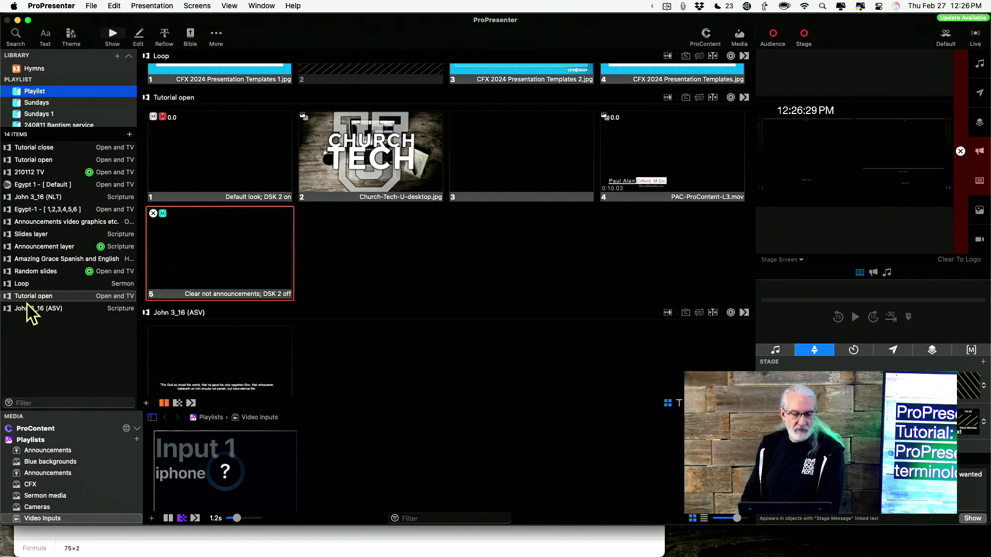
{"action": "left_click", "coordinate": [35, 235]}
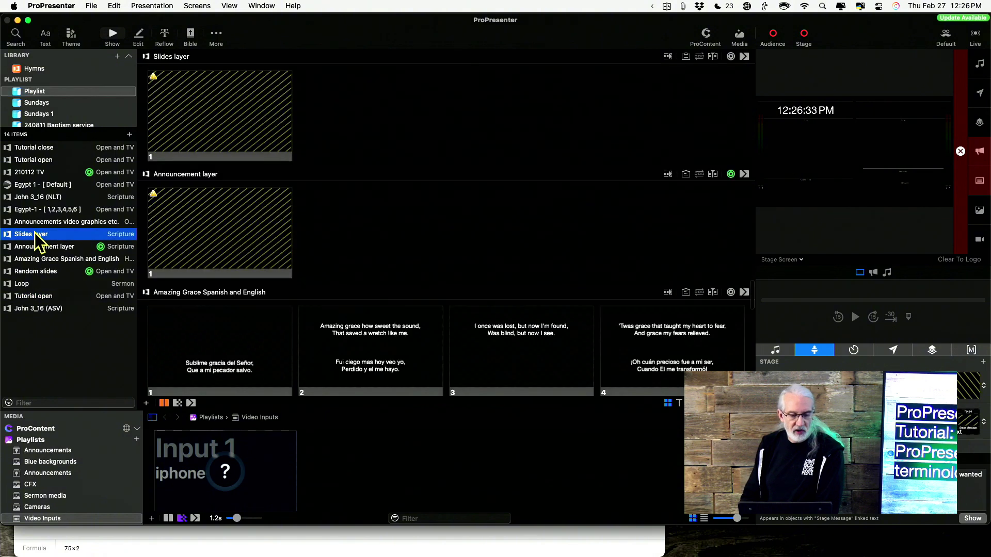
{"action": "left_click", "coordinate": [35, 251]}
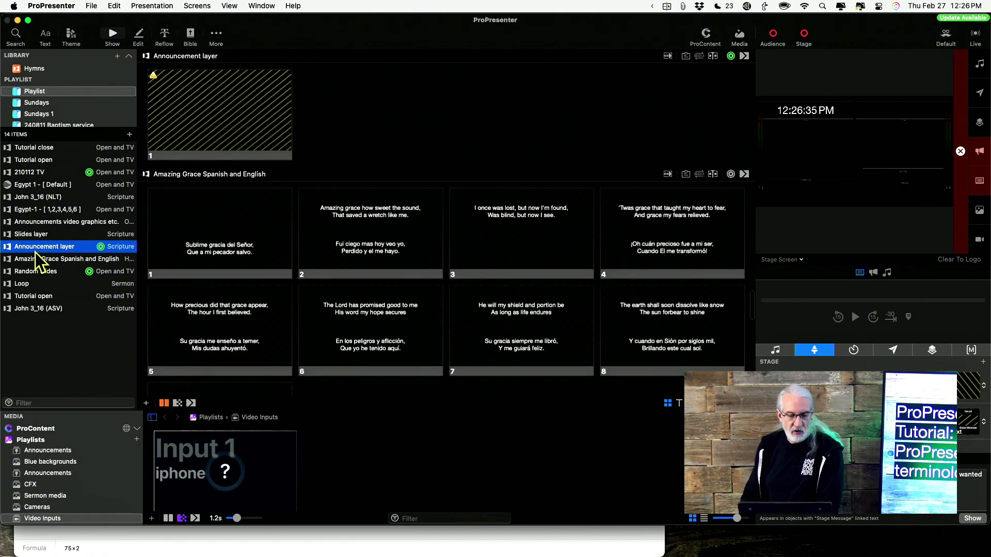
{"action": "left_click", "coordinate": [35, 262]}
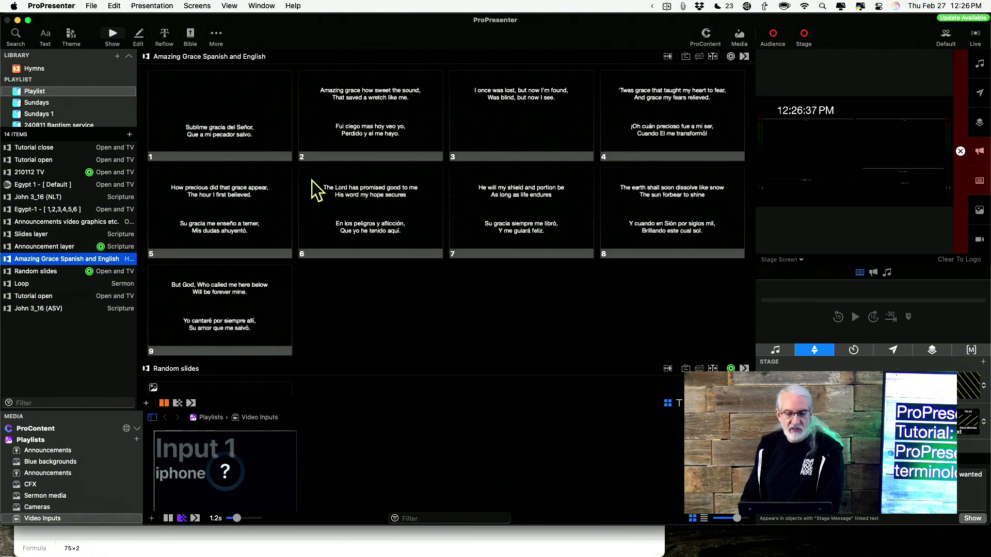
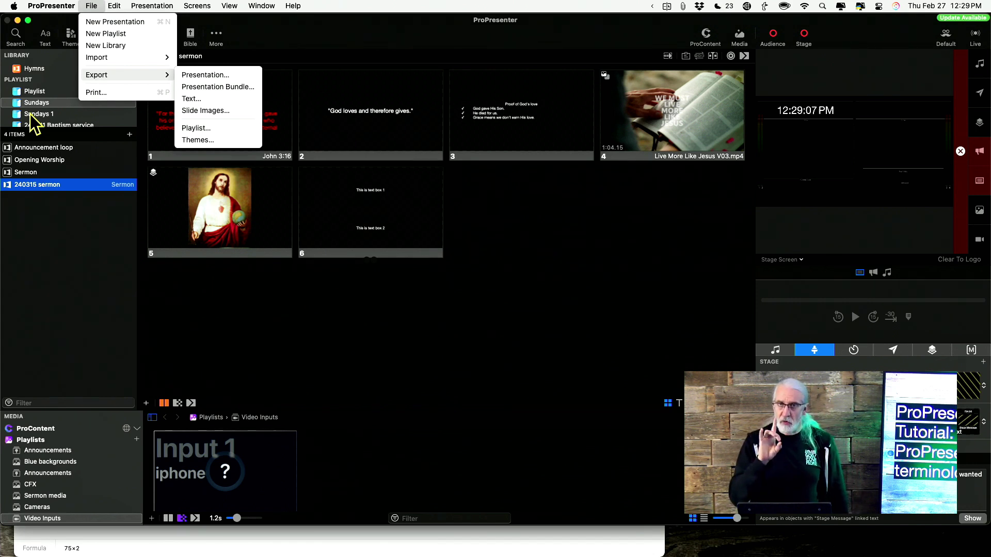
Step: Review the audience and stage screens in the screen configuration, close it, and check the screens available for the preview
{"action": "left_click", "coordinate": [191, 321]}
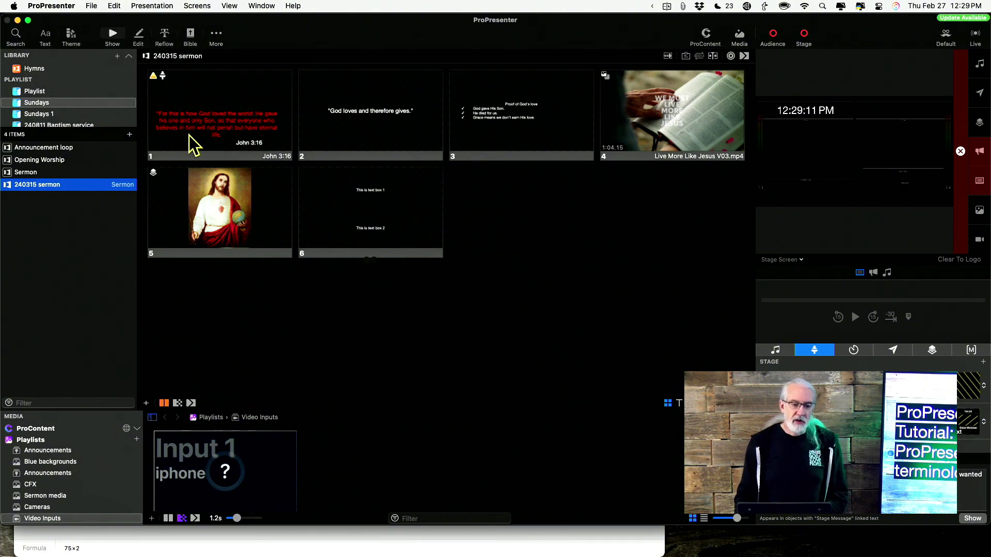
{"action": "left_click", "coordinate": [197, 6]}
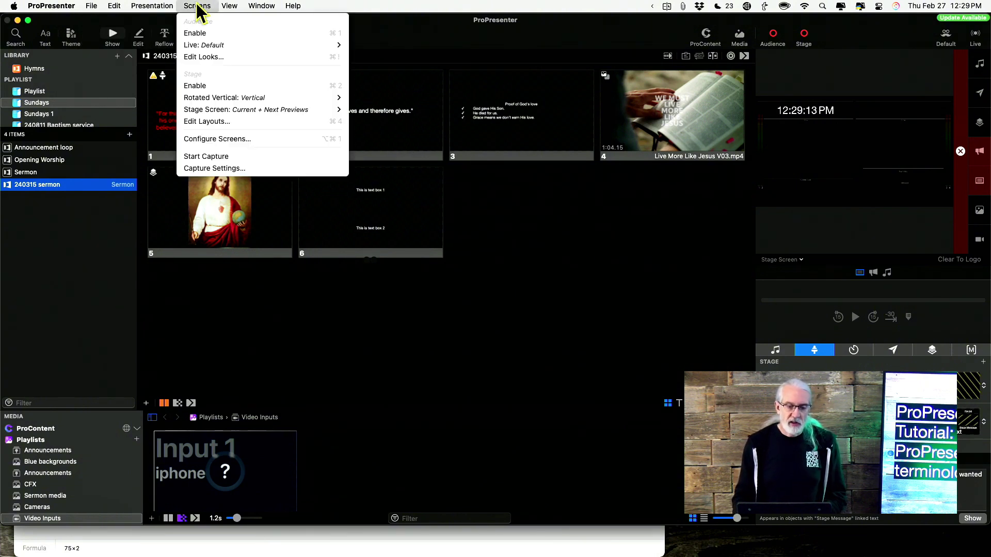
{"action": "left_click", "coordinate": [202, 139]}
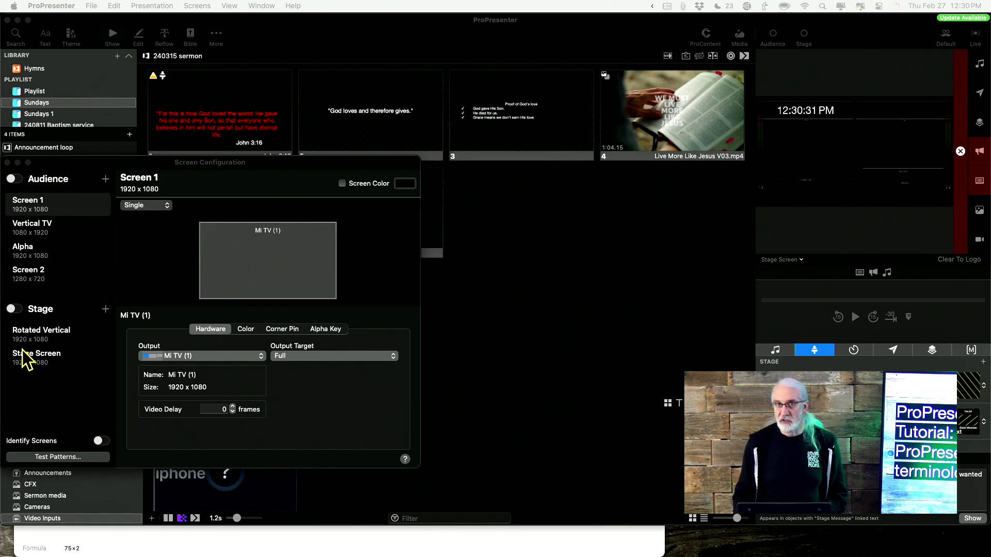
{"action": "left_click", "coordinate": [44, 313]}
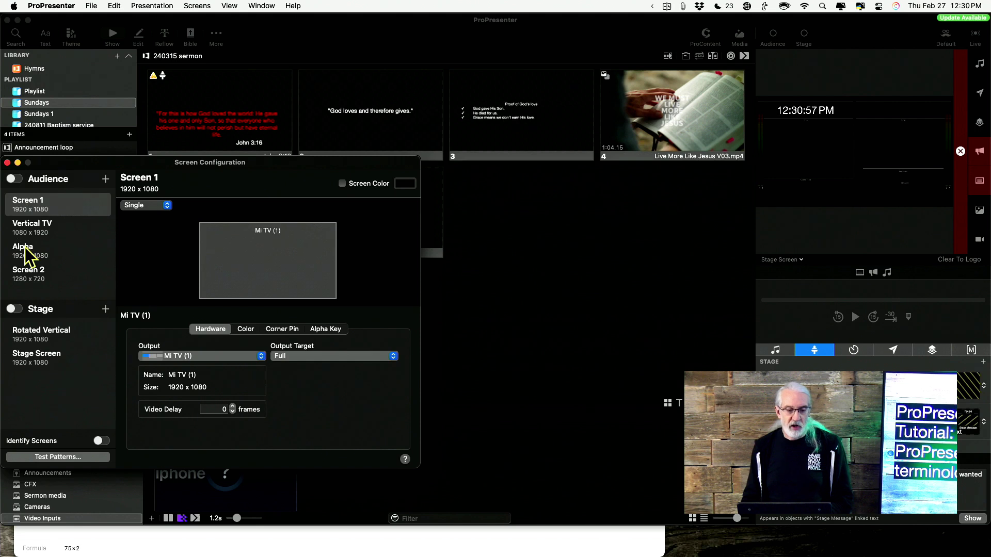
{"action": "left_click", "coordinate": [8, 163]}
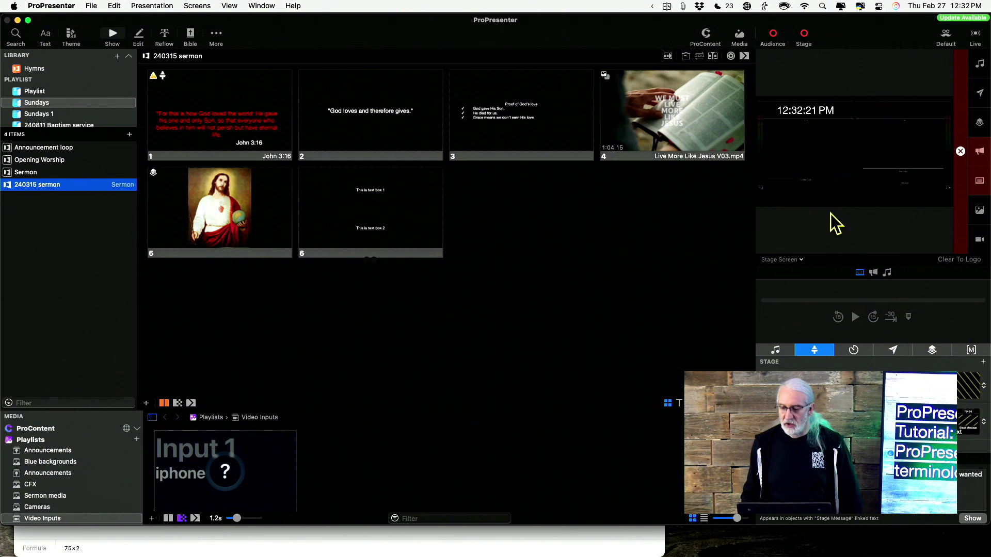
{"action": "left_click", "coordinate": [801, 261]}
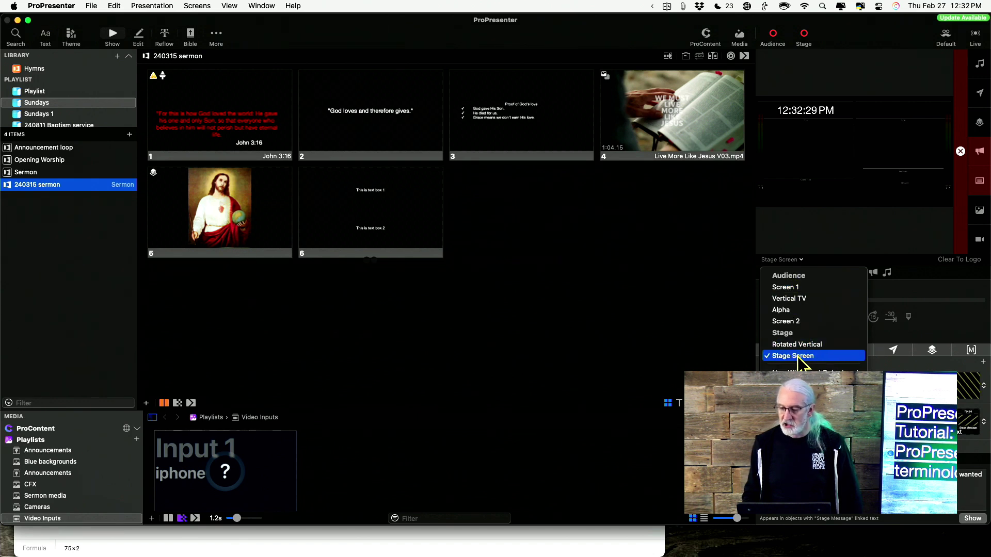
{"action": "left_click", "coordinate": [709, 331]}
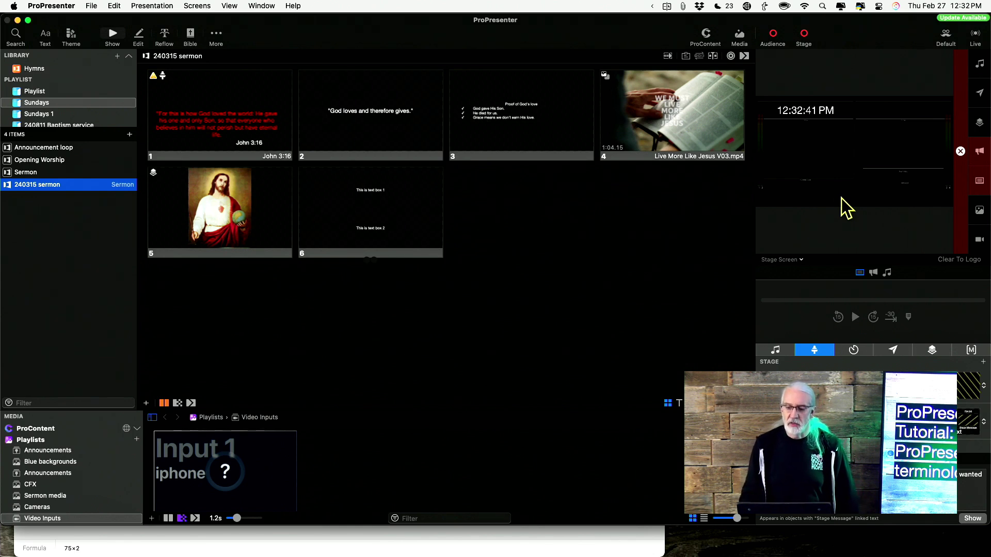
Step: Briefly show the arrangement controls of the 240315 sermon presentation and hide them again
{"action": "left_click", "coordinate": [700, 56]}
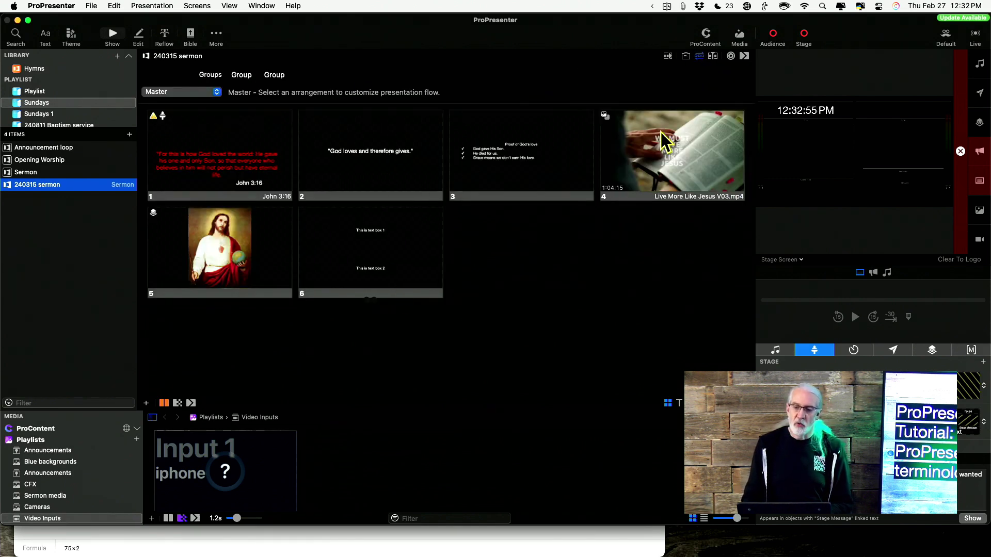
{"action": "left_click", "coordinate": [700, 57]}
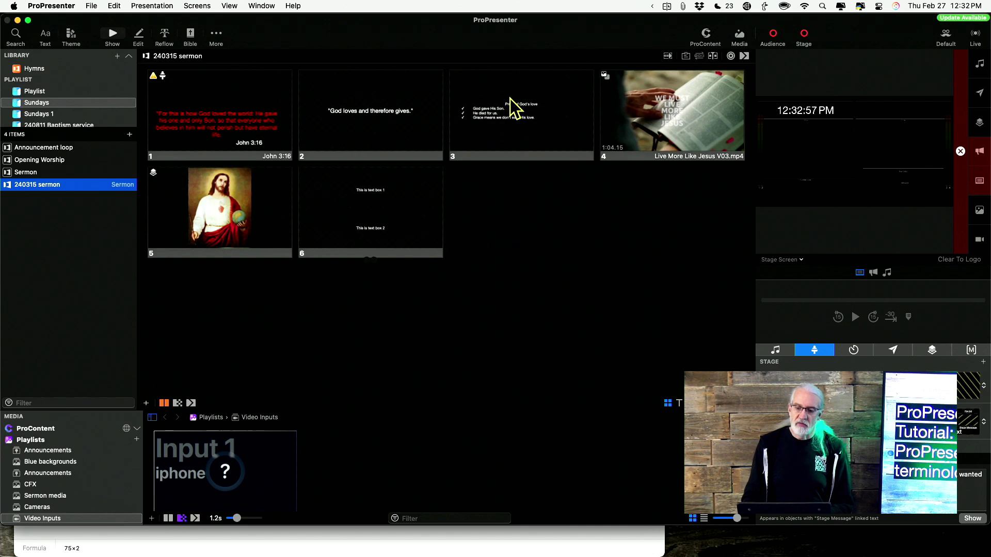
Step: Open the Alabaster Heart presentation from the Sundays 1 playlist
{"action": "scroll", "coordinate": [47, 119], "scroll_direction": "down", "scroll_amount": 2}
{"action": "scroll", "coordinate": [46, 111], "scroll_direction": "down", "scroll_amount": 1}
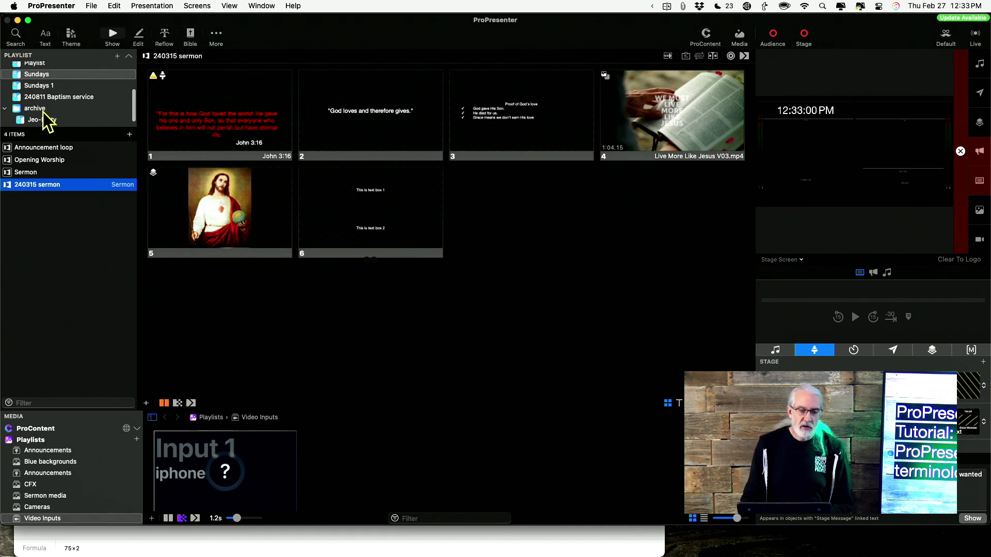
{"action": "left_click", "coordinate": [44, 83]}
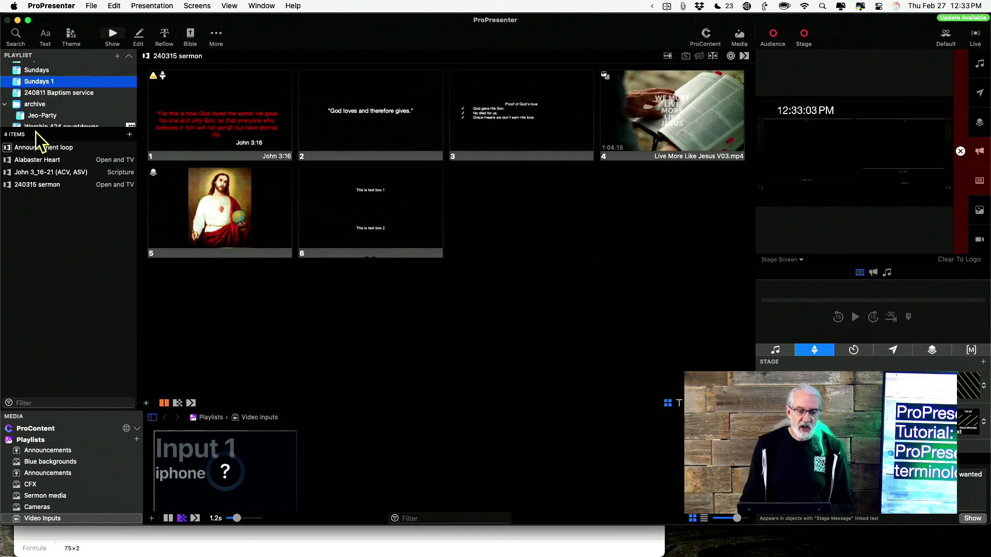
{"action": "left_click", "coordinate": [39, 161]}
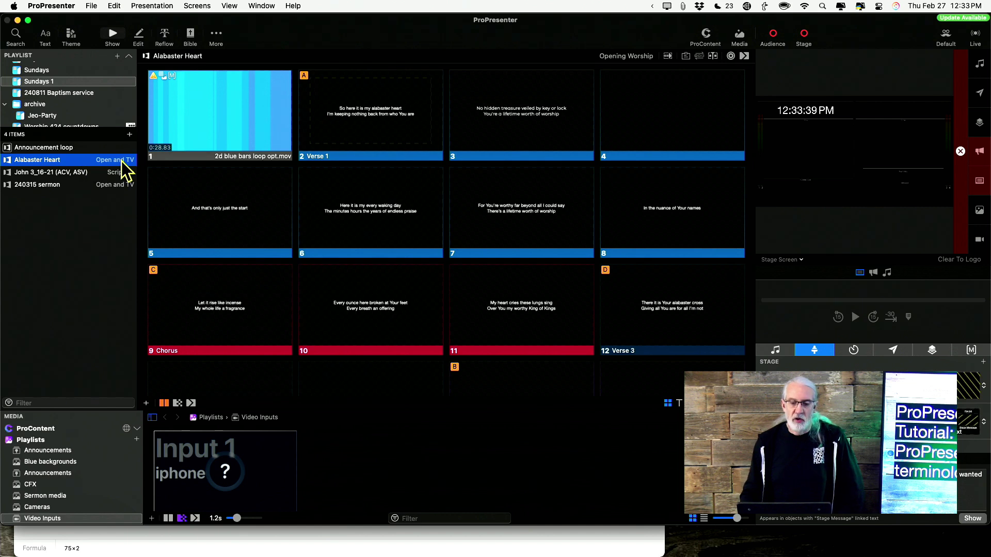
Step: Show the arrangement controls of the Alabaster Heart presentation and view the available arrangement options
{"action": "scroll", "coordinate": [569, 181], "scroll_direction": "up", "scroll_amount": 1}
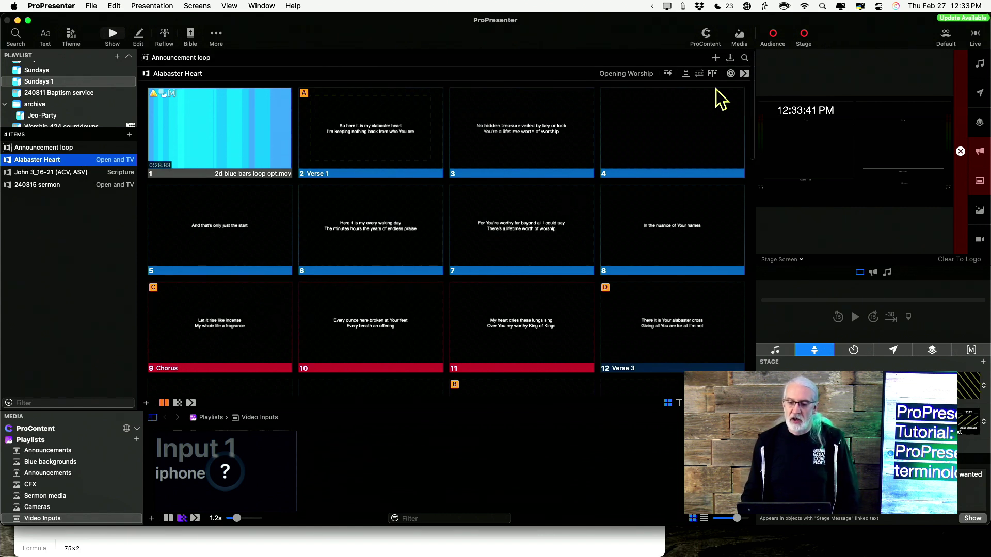
{"action": "left_click", "coordinate": [699, 75]}
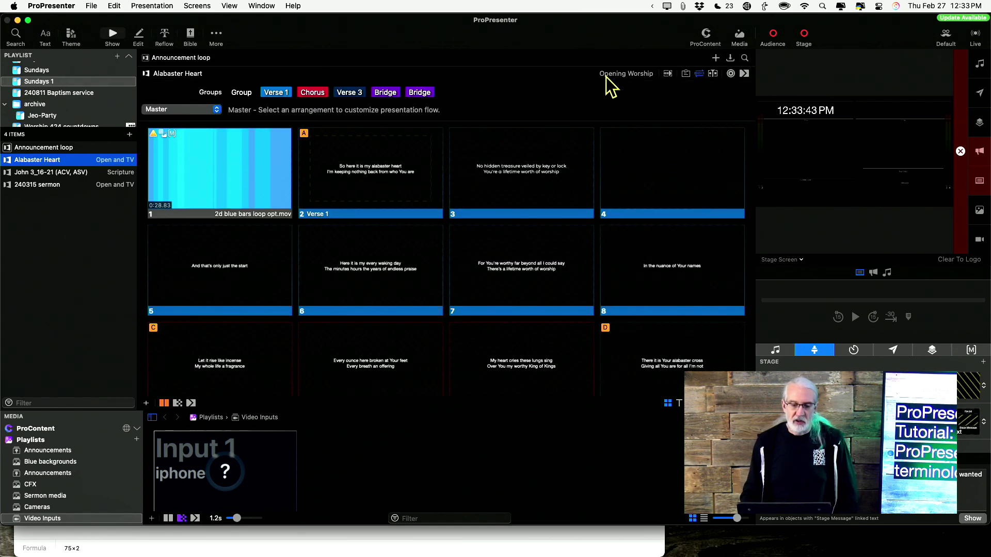
{"action": "left_click", "coordinate": [214, 109]}
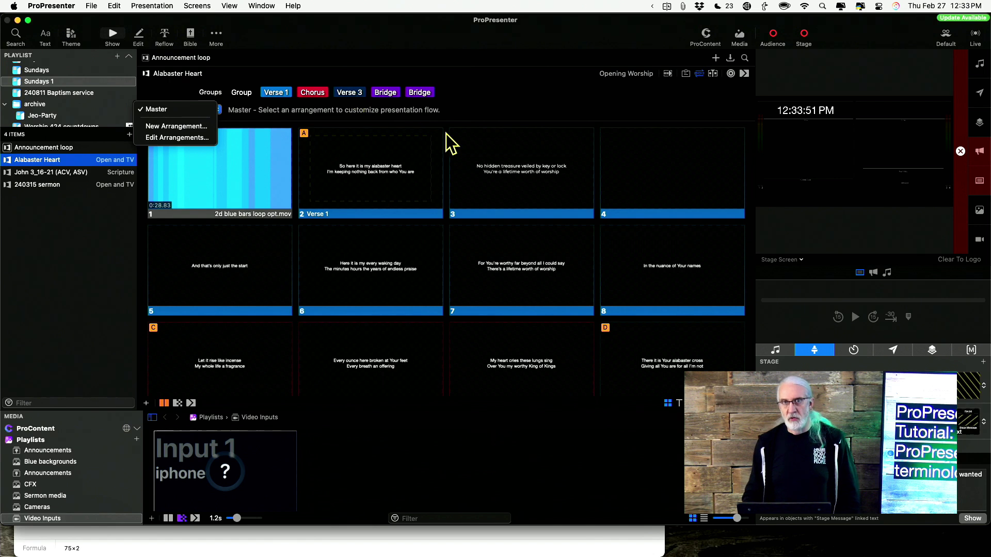
{"action": "left_click", "coordinate": [598, 106]}
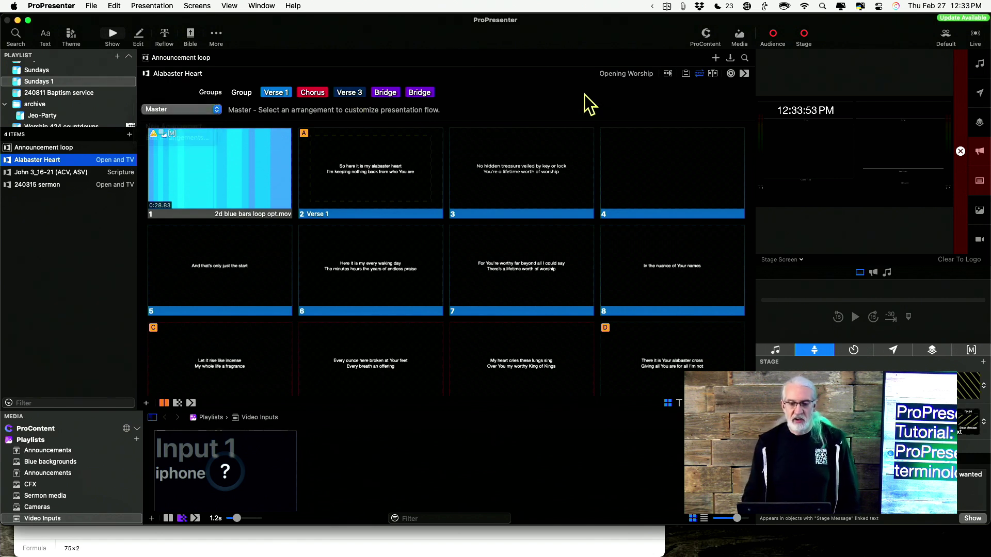